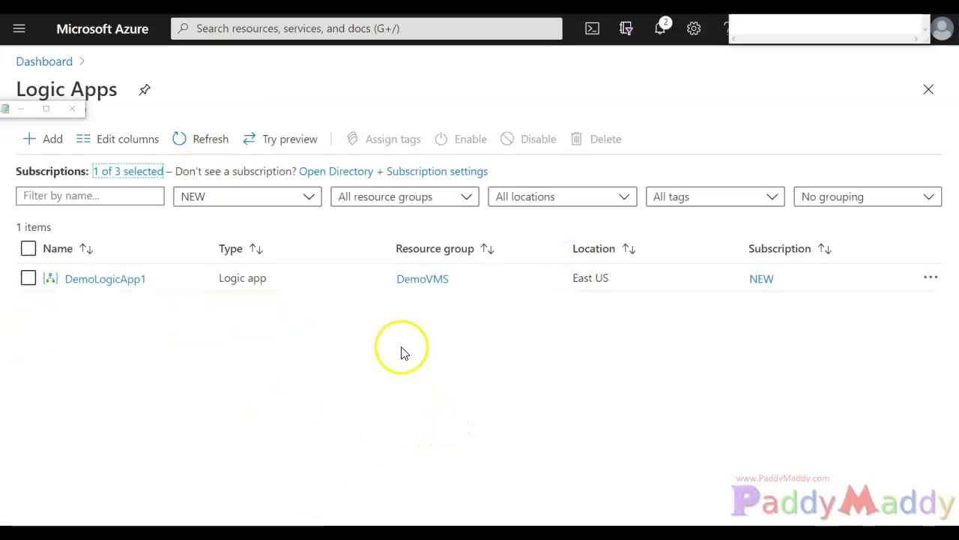
# Step: Start a new logic app in the DemoVMS resource group, named demo123, in the East US location
pyautogui.click(41, 143)
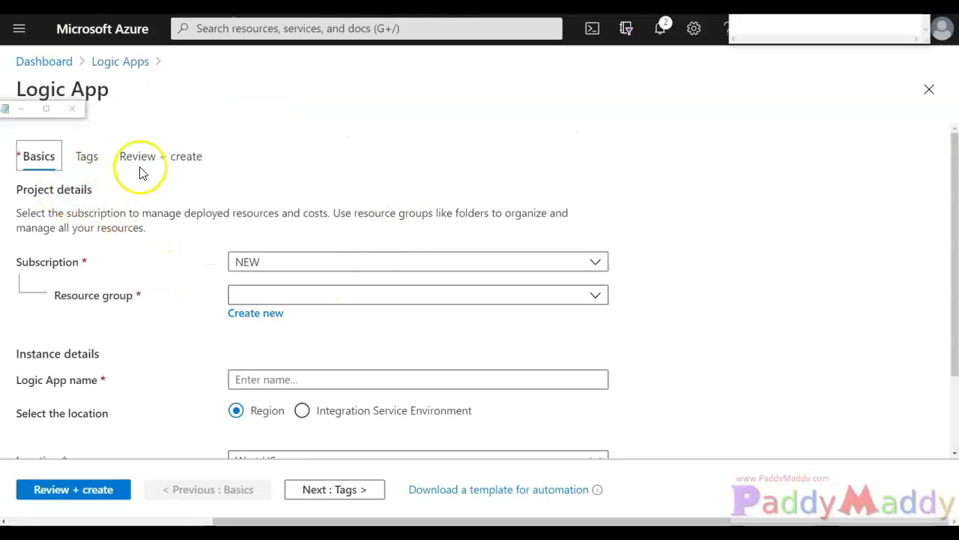
pyautogui.click(333, 294)
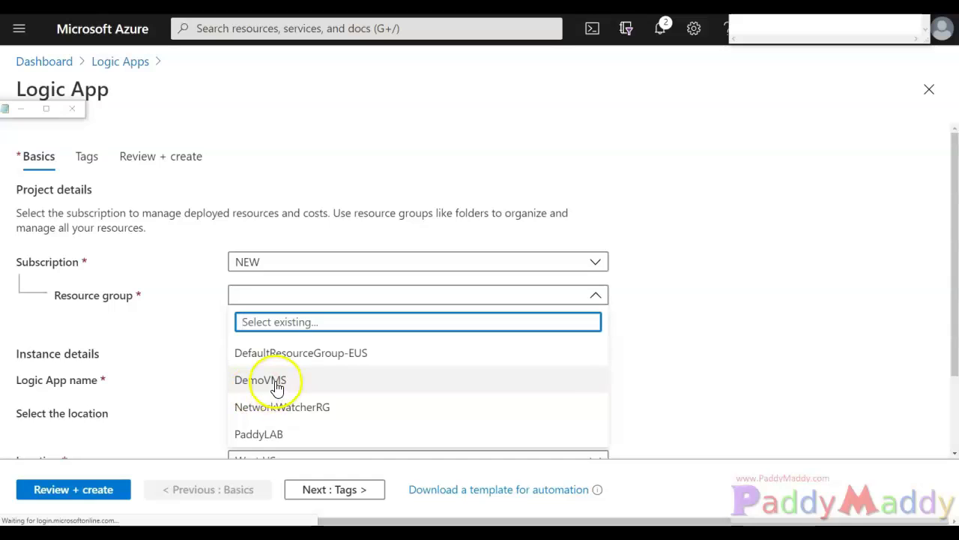
pyautogui.click(255, 388)
pyautogui.scroll(-2, 239, 330)
pyautogui.click(259, 281)
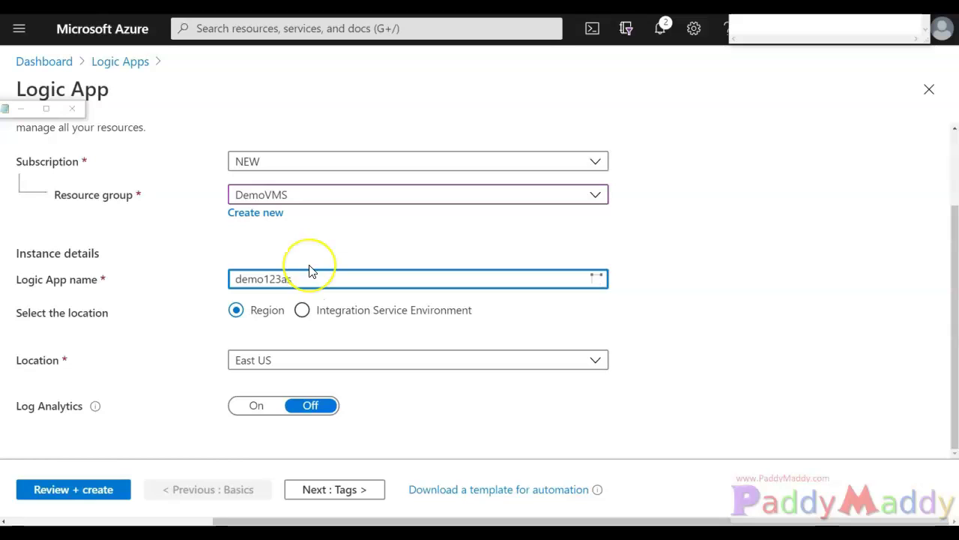
pyautogui.click(246, 407)
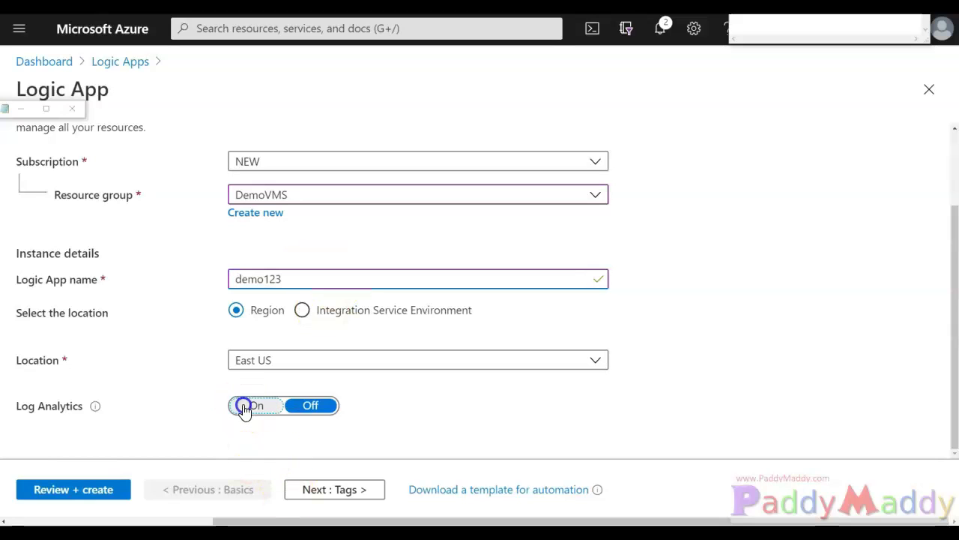
pyautogui.scroll(-1, 365, 418)
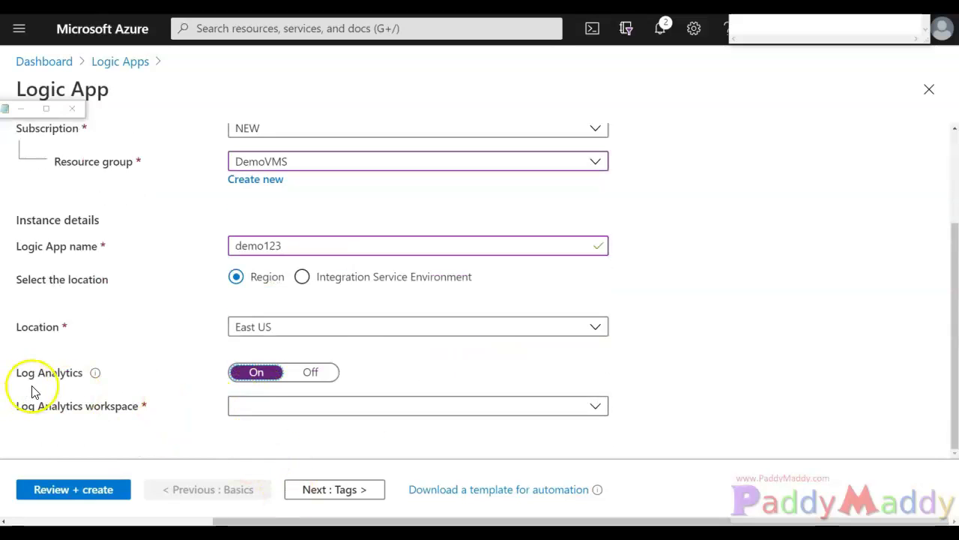
pyautogui.click(310, 371)
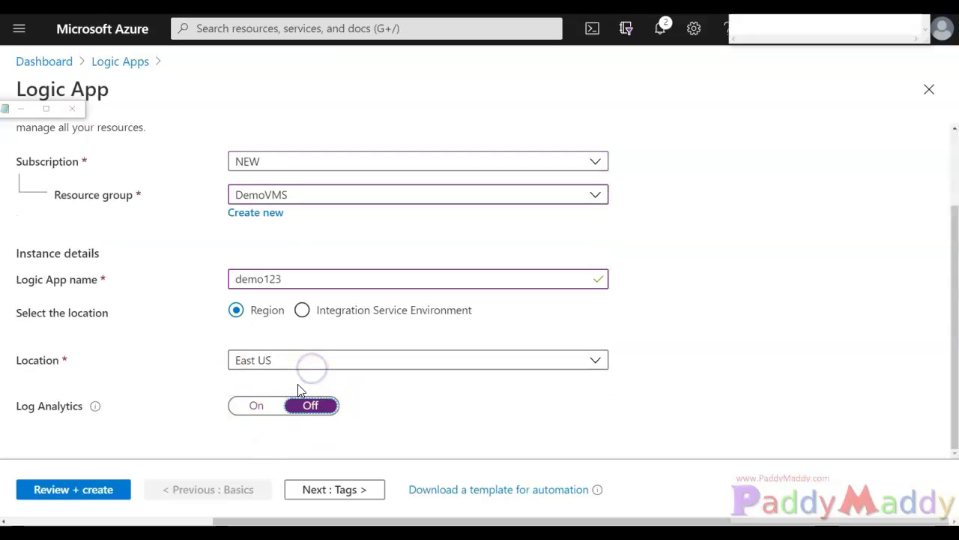
# Step: Create the logic app without tags and open the deployed resource in the Logic Apps Designer
pyautogui.click(354, 493)
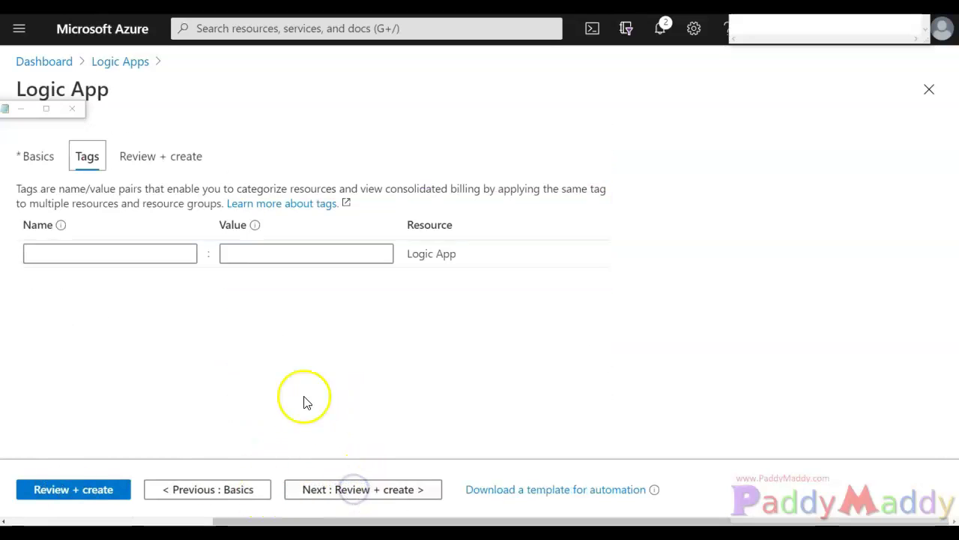
pyautogui.click(360, 501)
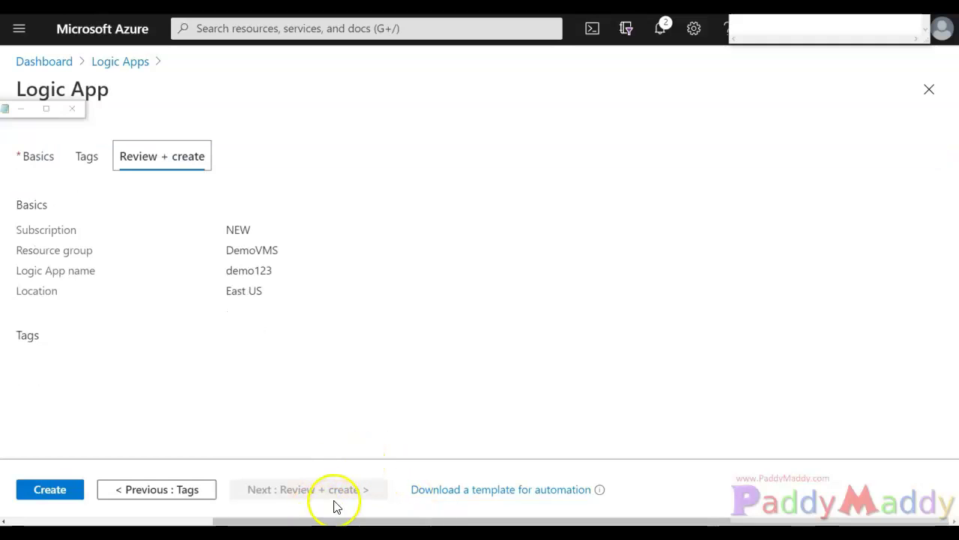
pyautogui.click(39, 501)
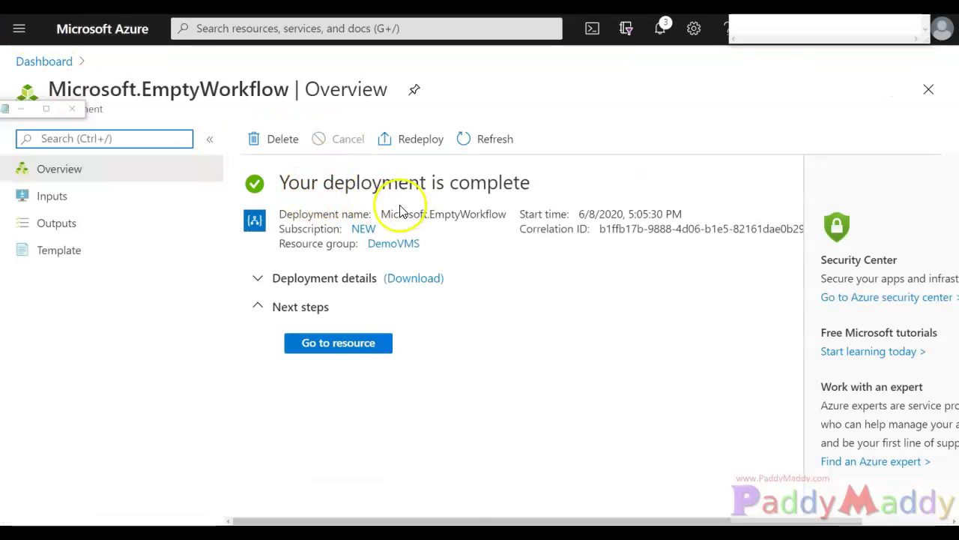
pyautogui.click(334, 347)
pyautogui.click(80, 338)
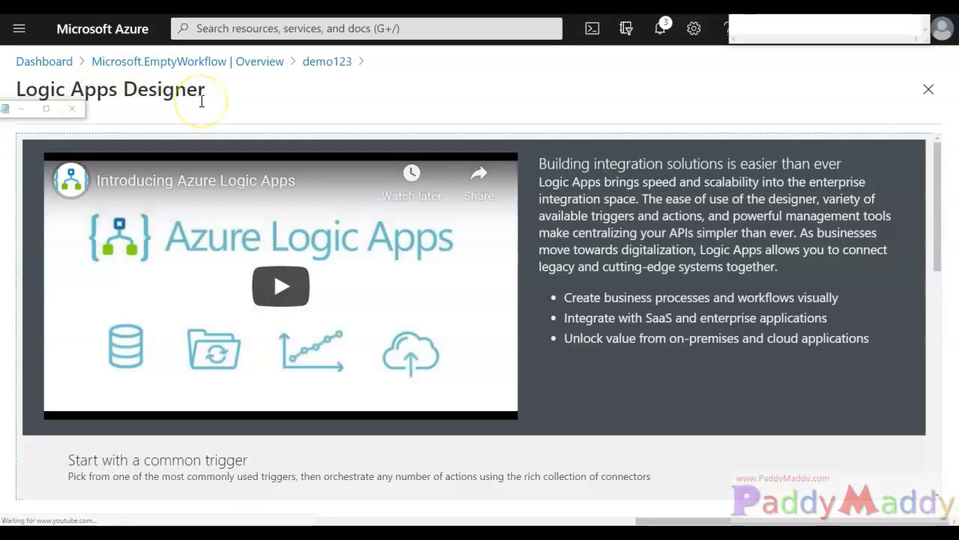
# Step: Look through the common triggers and the workflow templates offered in the designer
pyautogui.scroll(-1, 445, 334)
pyautogui.scroll(-4, 464, 315)
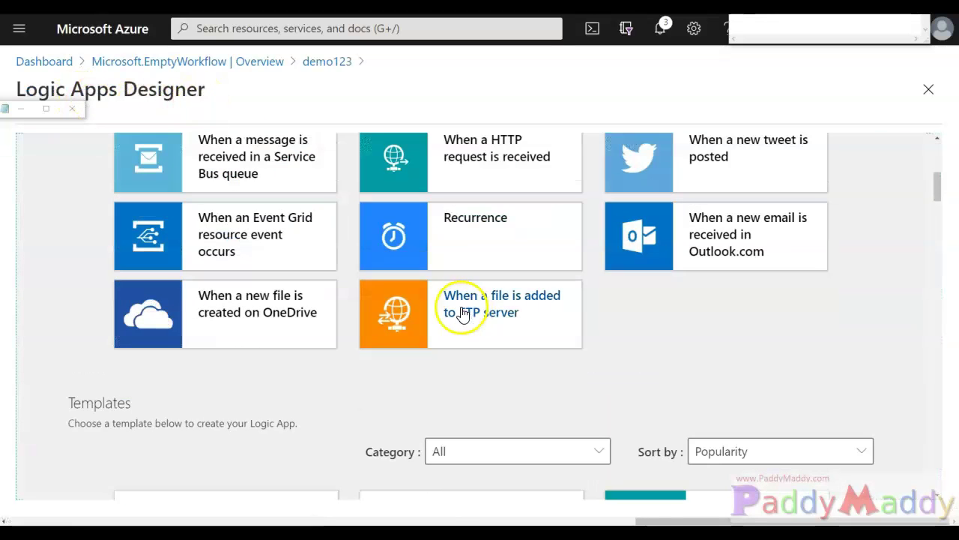
pyautogui.scroll(-10, 386, 333)
pyautogui.scroll(-10, 383, 329)
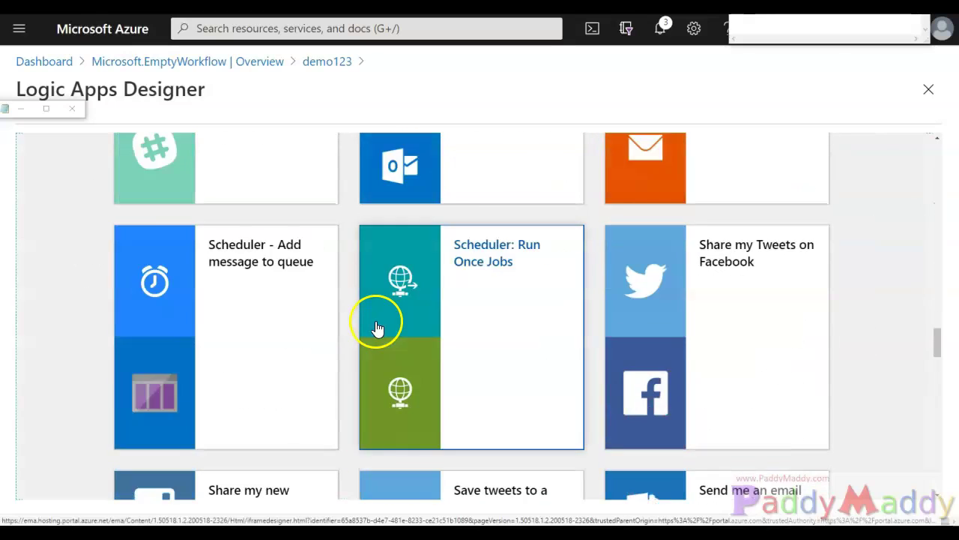
pyautogui.scroll(-10, 377, 327)
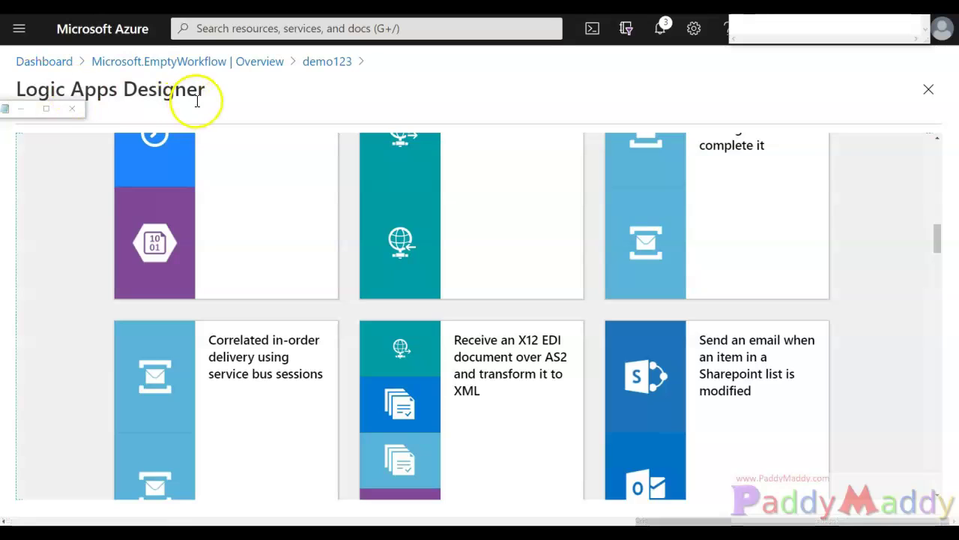
pyautogui.scroll(8, 285, 289)
pyautogui.scroll(5, 285, 292)
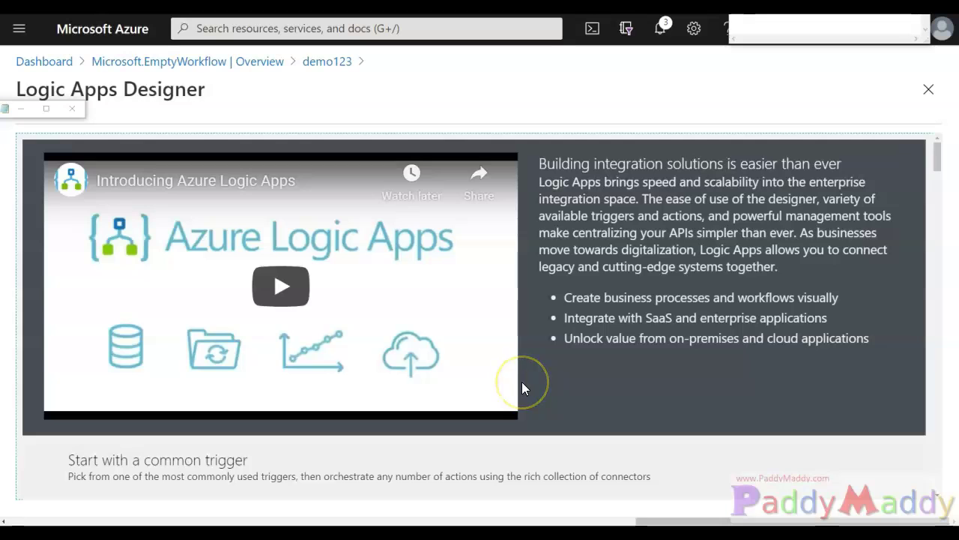
pyautogui.scroll(-15, 541, 379)
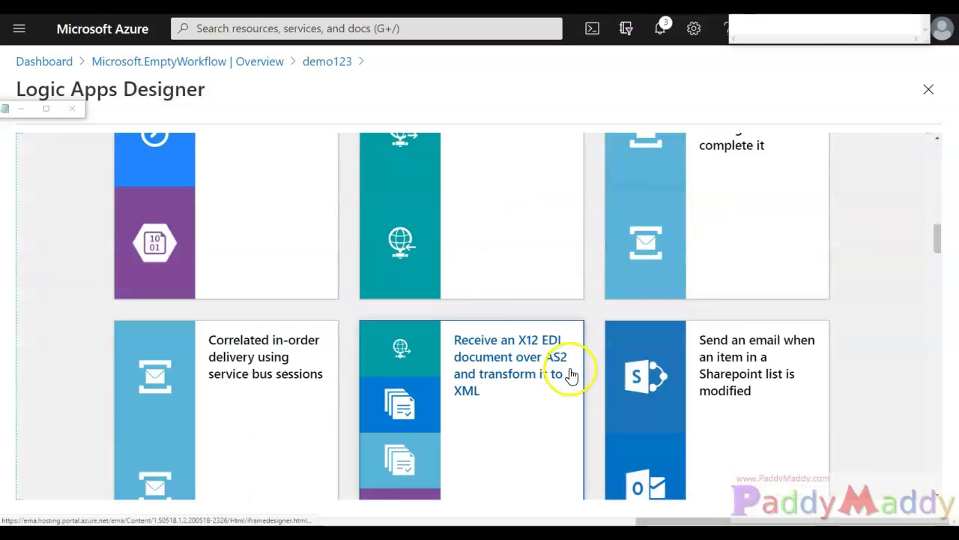
# Step: Search the templates for "securit" and open "Get a notification email when Security Center creates a recommendation"
pyautogui.hotkey('ctrl', 'f')
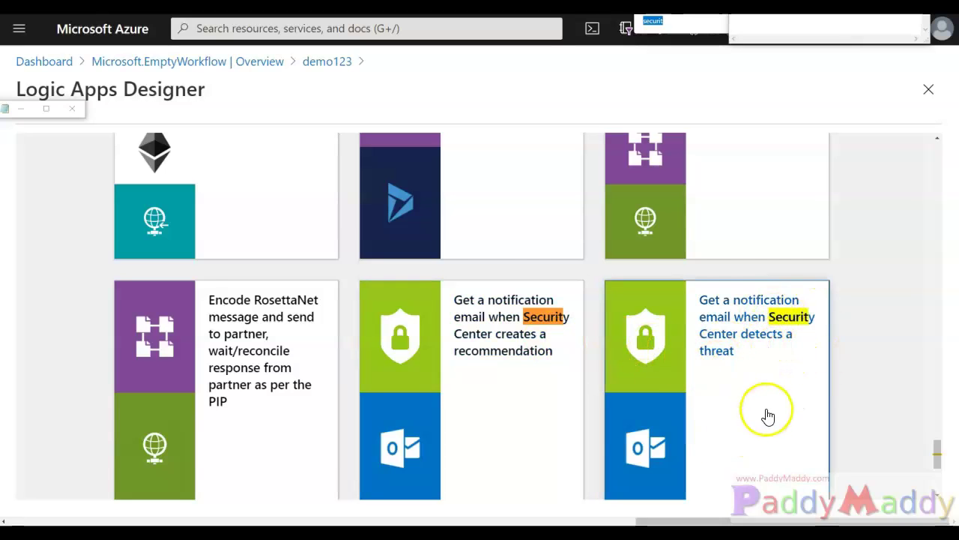
pyautogui.scroll(-2, 767, 413)
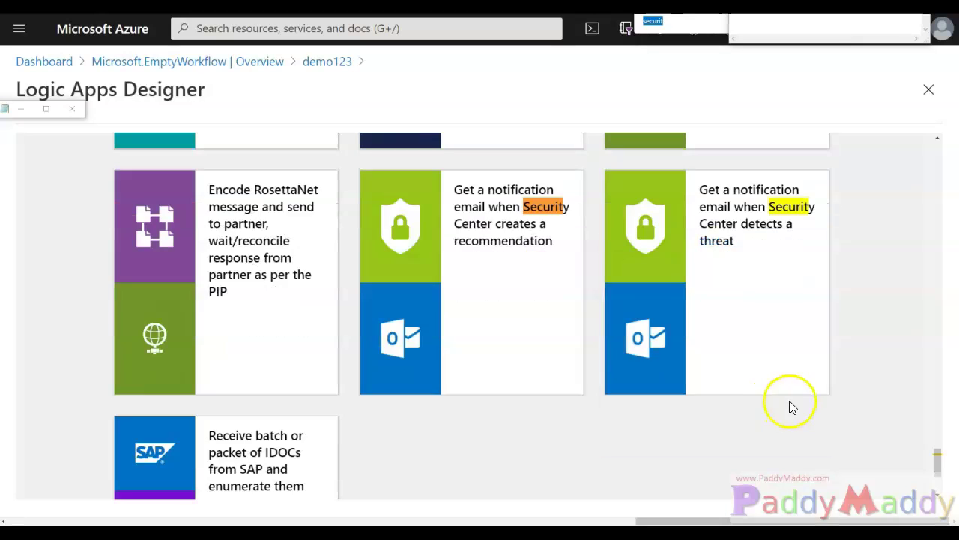
pyautogui.click(514, 221)
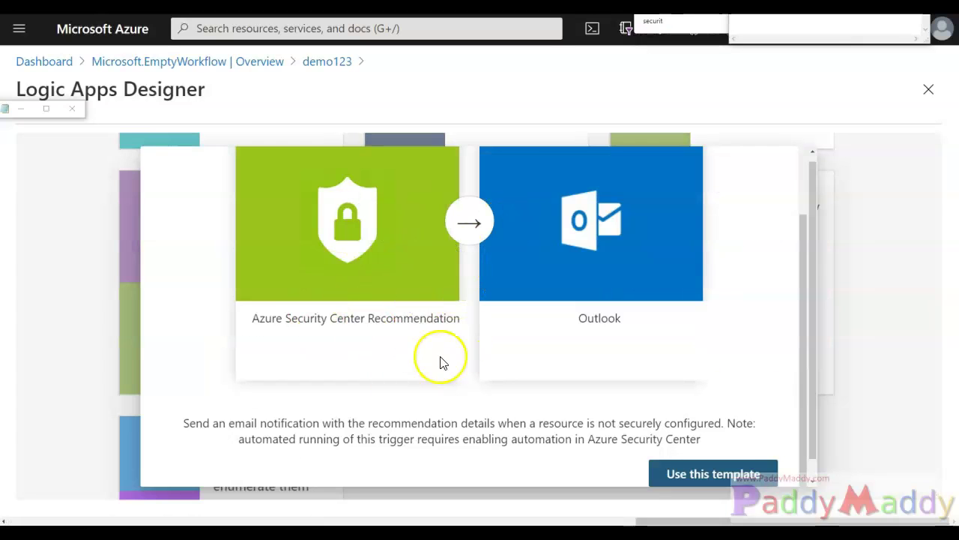
# Step: Review the template's Security Center and Outlook connectors and description, and use this template for the logic app
pyautogui.scroll(-1, 457, 345)
pyautogui.scroll(2, 476, 352)
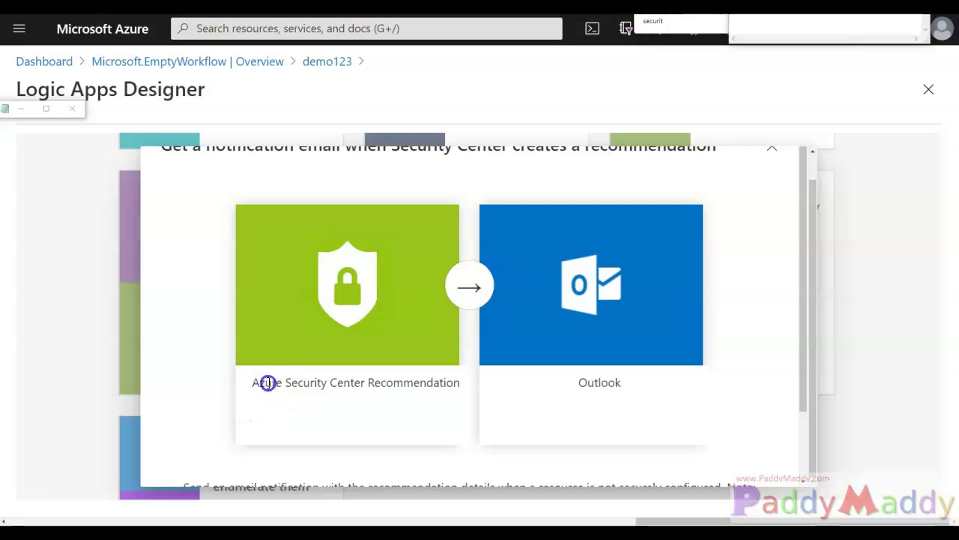
pyautogui.moveTo(265, 383); pyautogui.dragTo(358, 384)
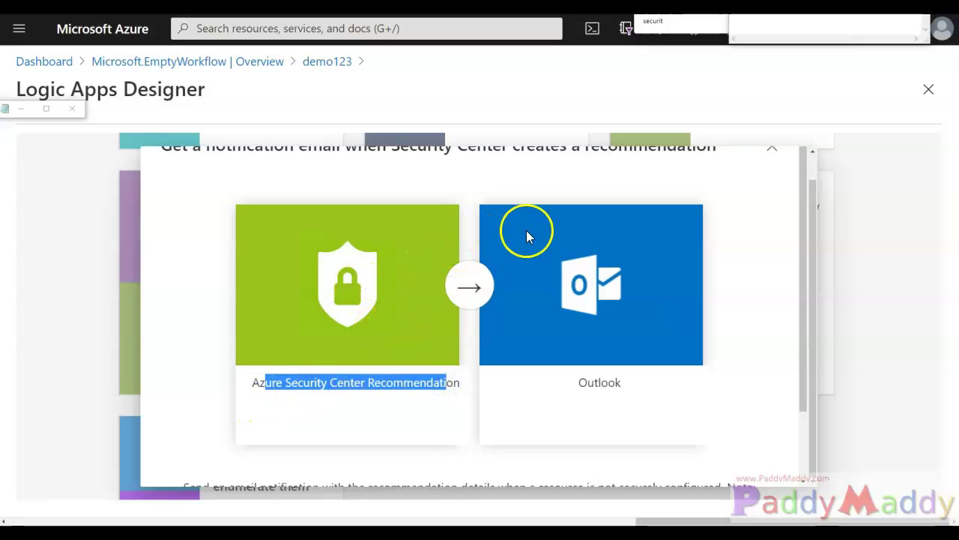
pyautogui.scroll(-2, 630, 420)
pyautogui.click(707, 458)
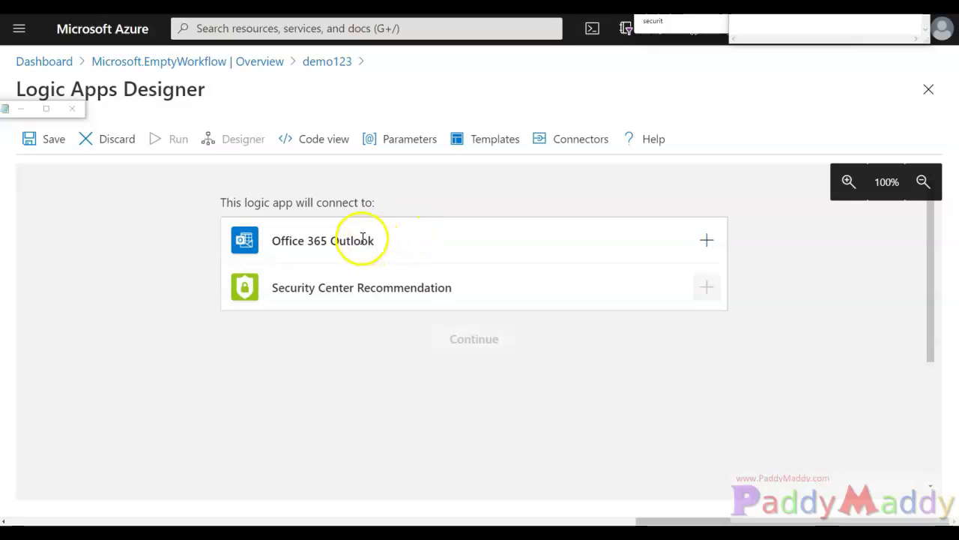
# Step: Sign in to the Office 365 Outlook connection that the logic app requires
pyautogui.moveTo(270, 239); pyautogui.dragTo(389, 250)
pyautogui.moveTo(275, 293); pyautogui.dragTo(457, 296)
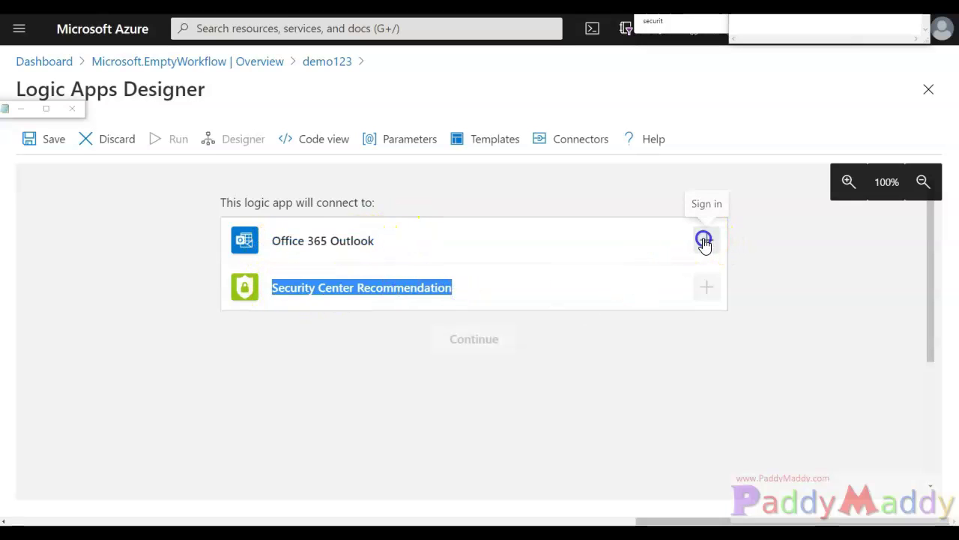
pyautogui.click(706, 240)
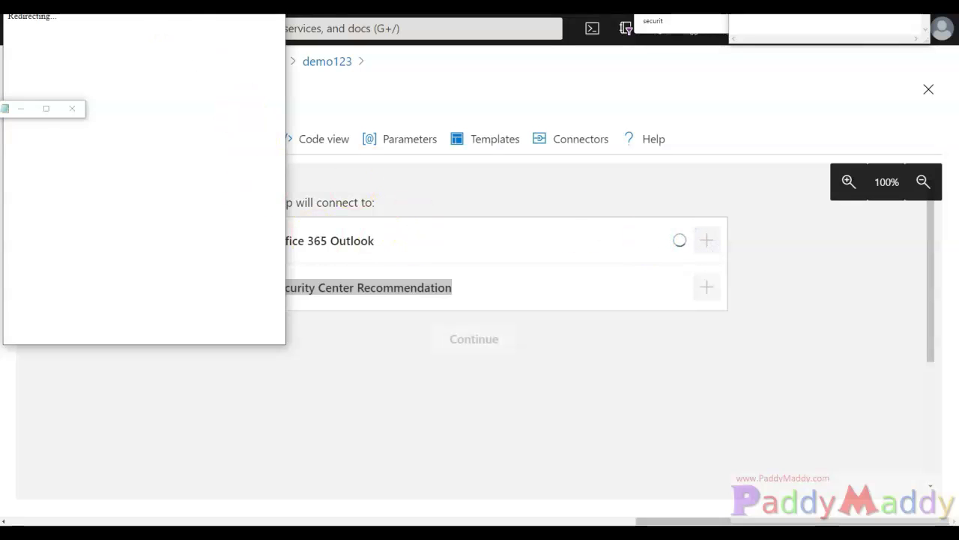
pyautogui.moveTo(276, 41); pyautogui.dragTo(631, 88)
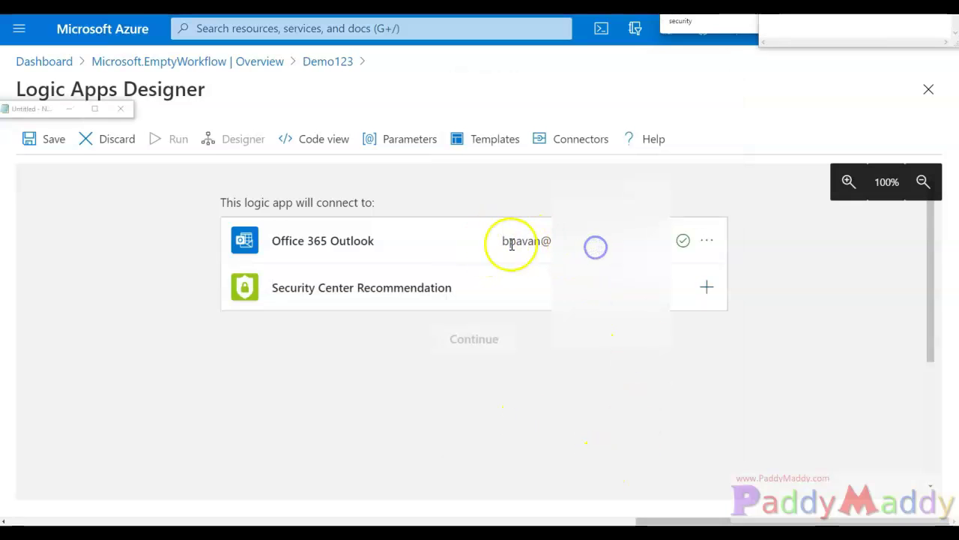
pyautogui.moveTo(512, 244); pyautogui.dragTo(608, 244)
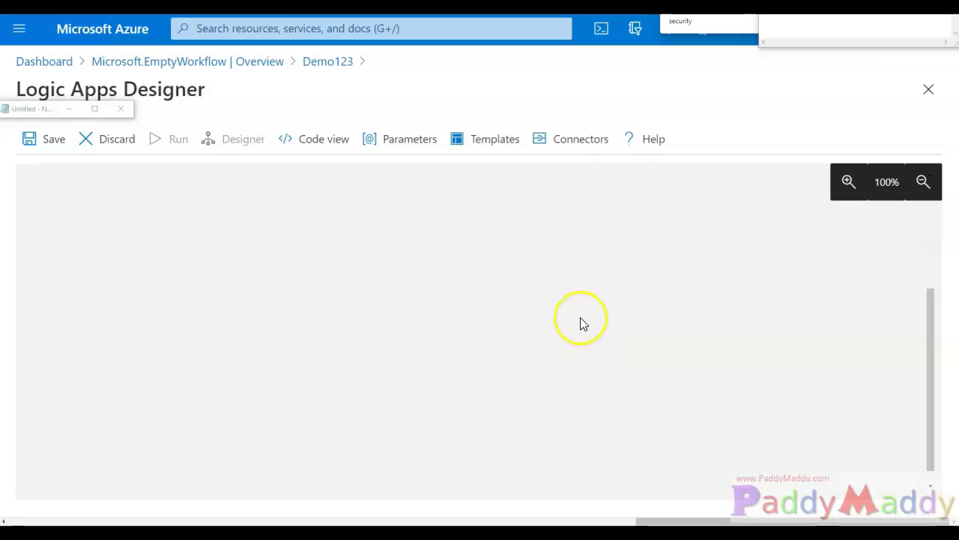
# Step: Create the Security Center Recommendation connection and continue to the workflow
pyautogui.moveTo(270, 293); pyautogui.dragTo(449, 290)
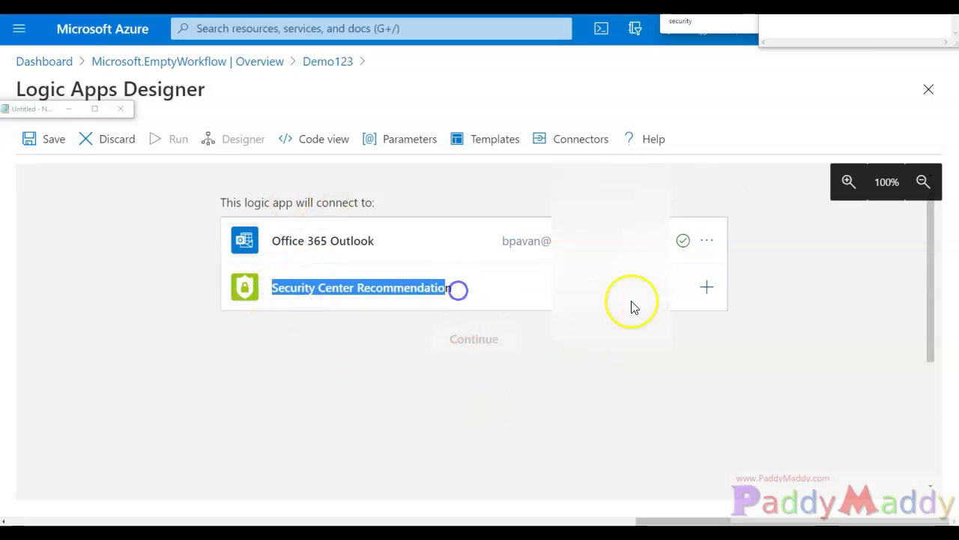
pyautogui.click(703, 291)
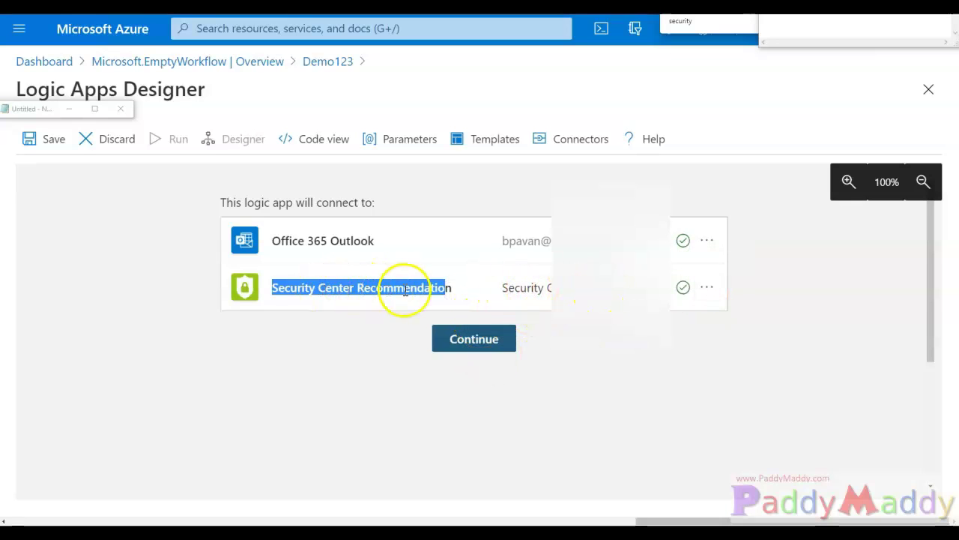
pyautogui.click(378, 390)
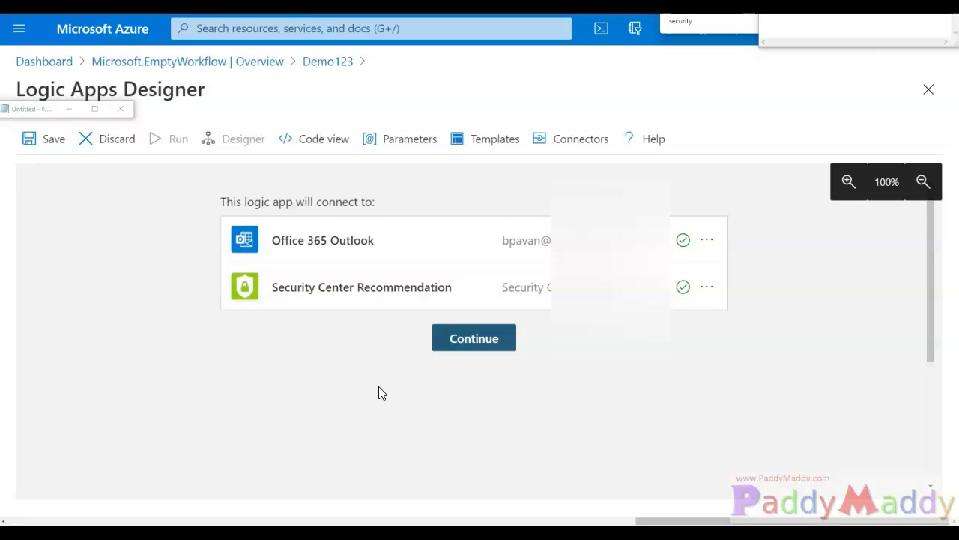
pyautogui.click(475, 345)
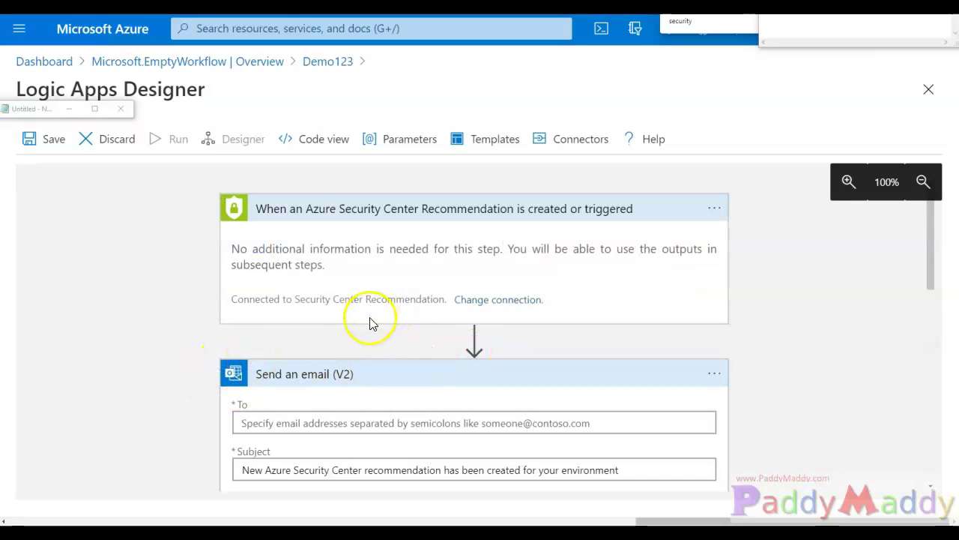
# Step: Enter the recipient's e-mail address in the Send an email (V2) action and review its subject and body
pyautogui.scroll(-3, 287, 324)
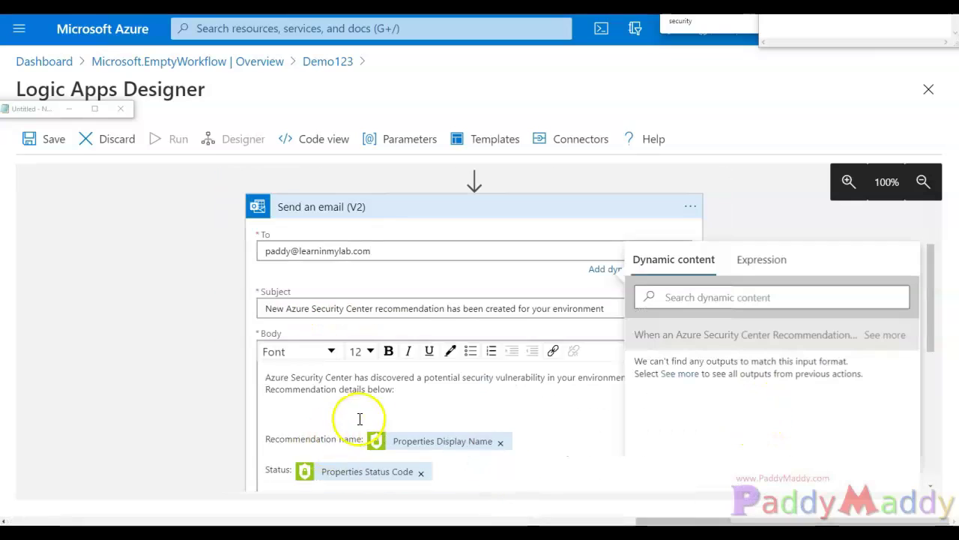
pyautogui.scroll(-3, 310, 407)
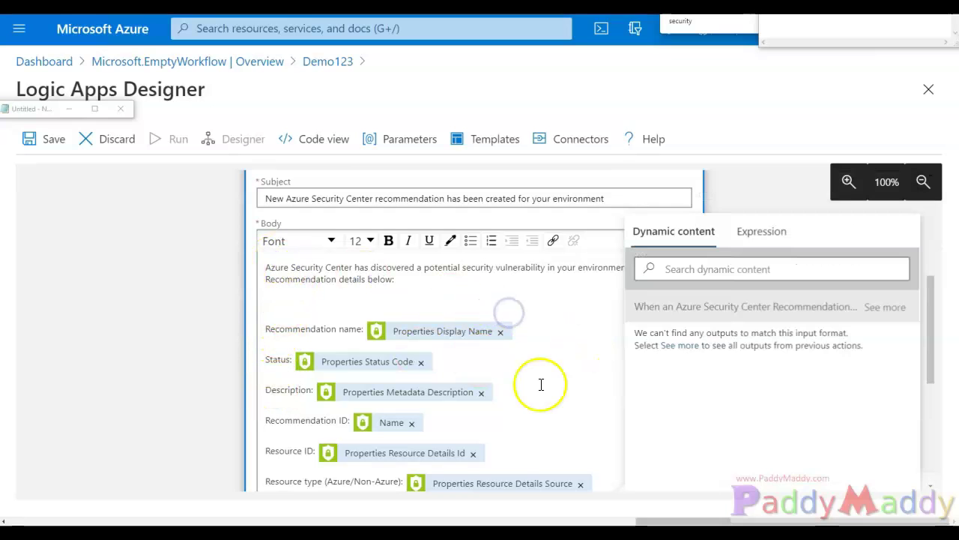
pyautogui.scroll(4, 482, 248)
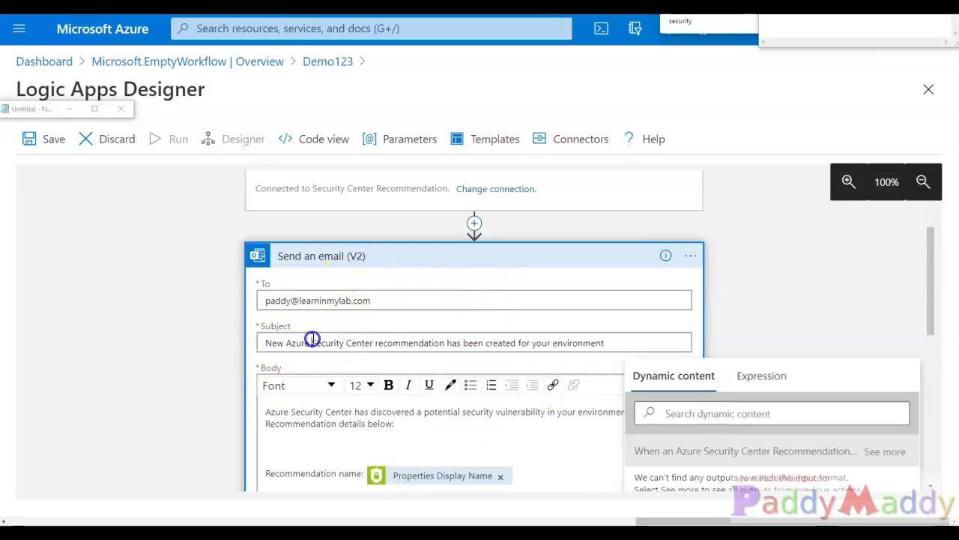
pyautogui.click(275, 342)
pyautogui.tripleClick(250, 299)
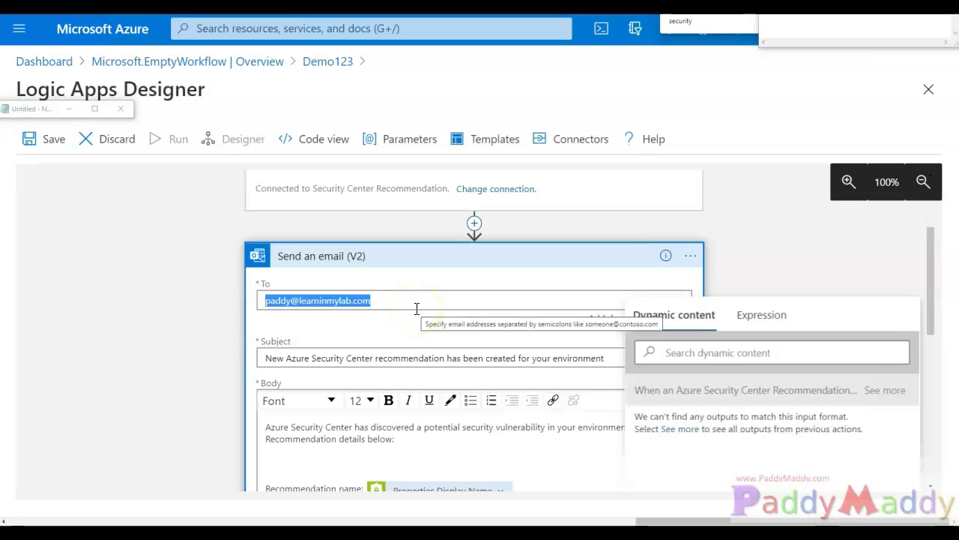
# Step: Start a new step below the Send an email (V2) action and search its connectors for "zen" and "slack", clearing each search
pyautogui.scroll(-6, 416, 309)
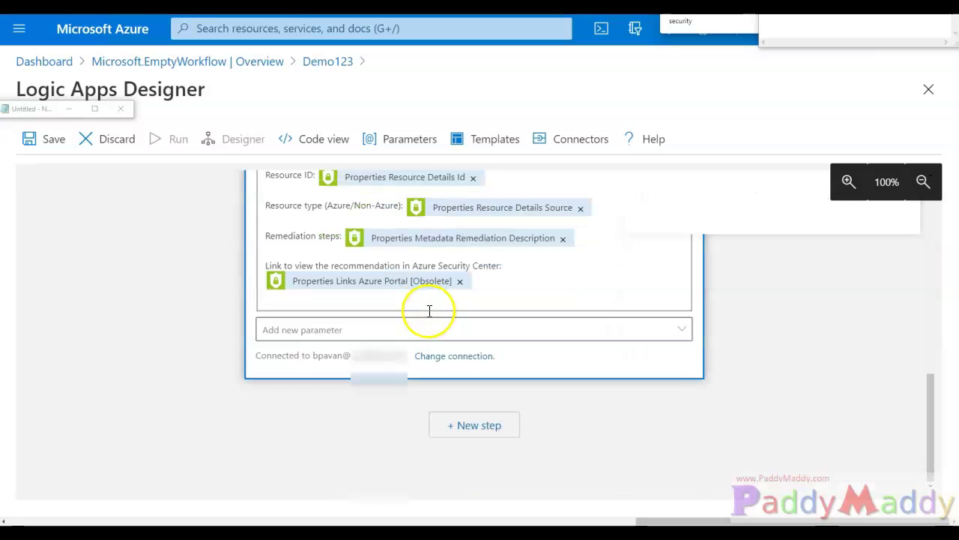
pyautogui.click(475, 429)
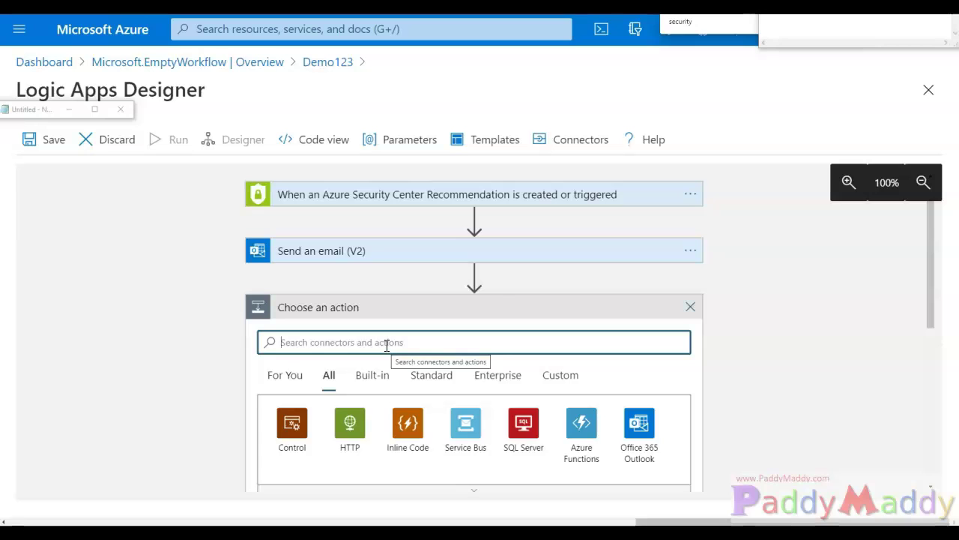
pyautogui.click(330, 337)
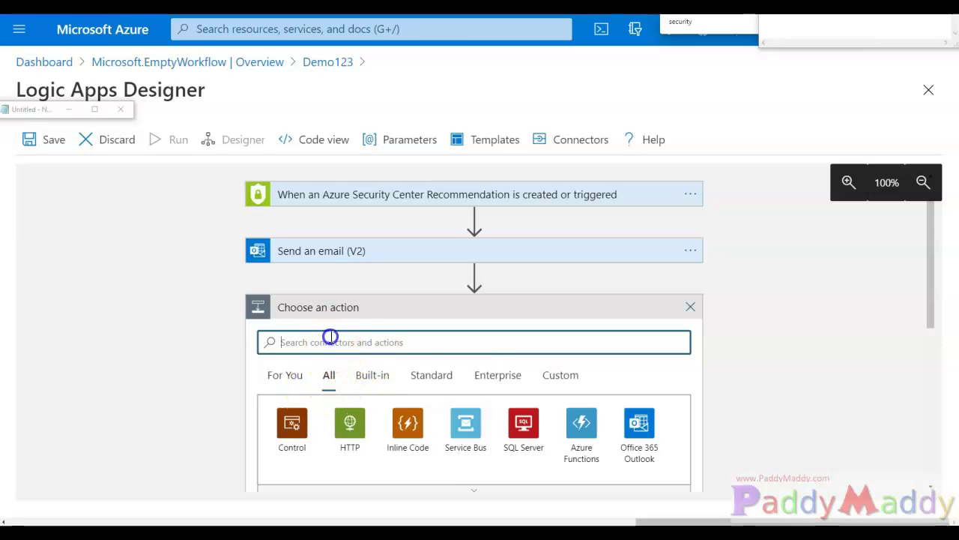
pyautogui.click(347, 388)
pyautogui.write('zen')
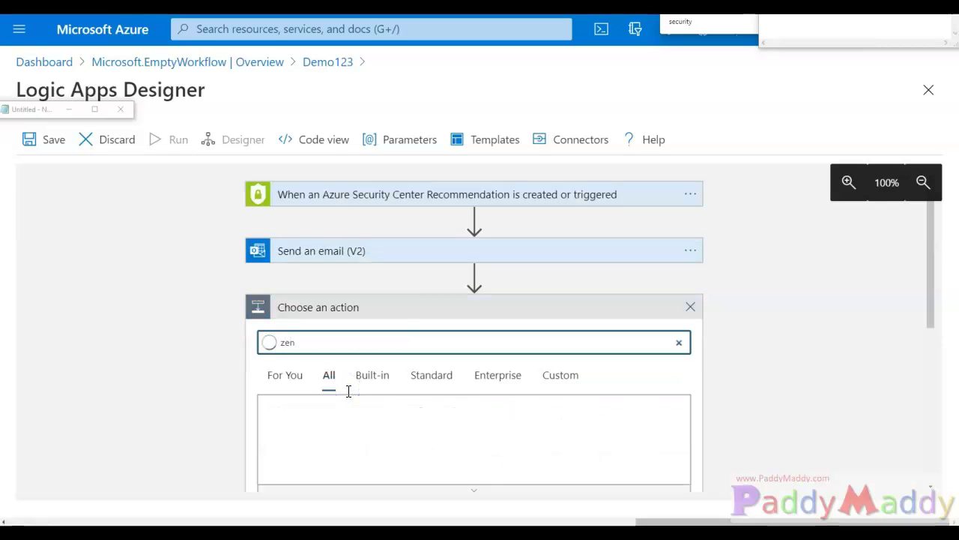
pyautogui.moveTo(299, 343); pyautogui.dragTo(261, 348)
pyautogui.press('BackSpace')
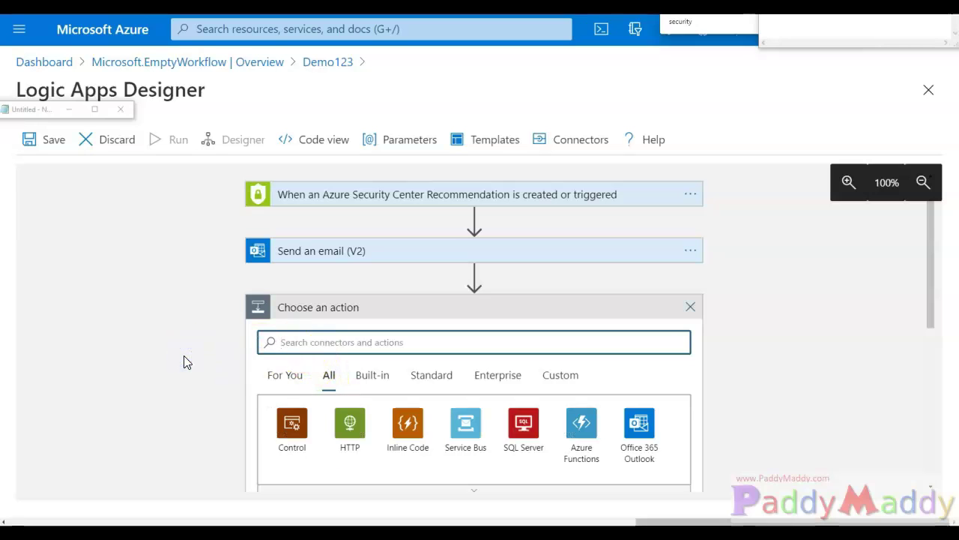
pyautogui.write('slack')
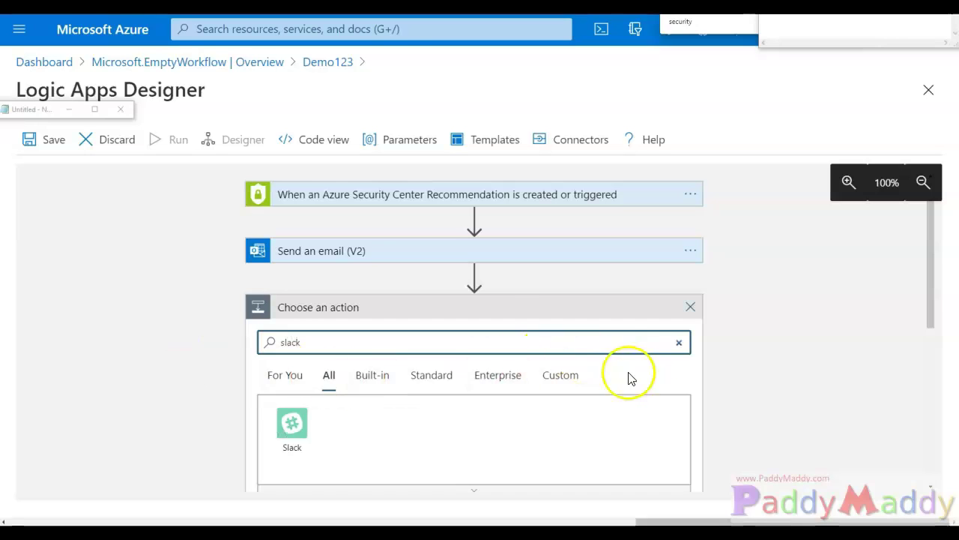
pyautogui.click(679, 341)
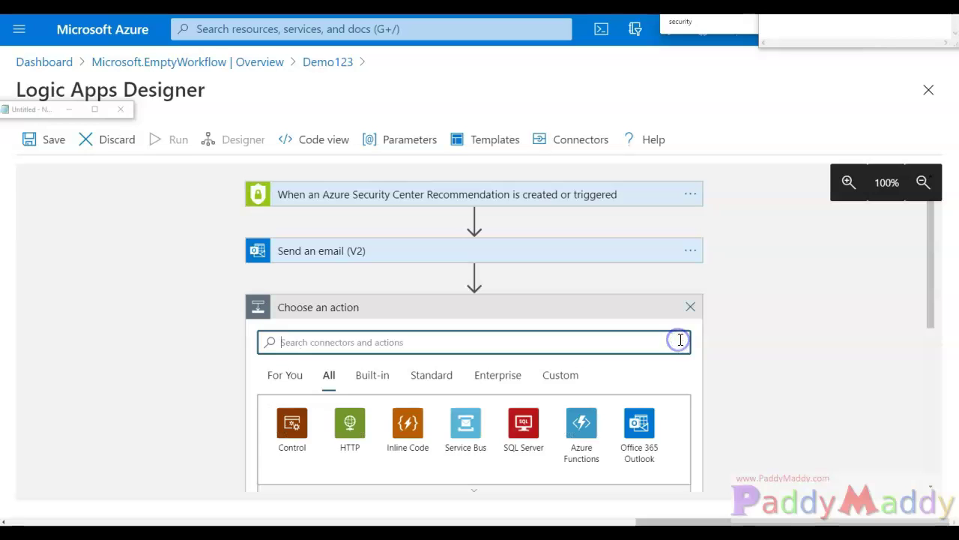
# Step: Browse the triggers and actions offered for the new step without choosing one
pyautogui.click(407, 419)
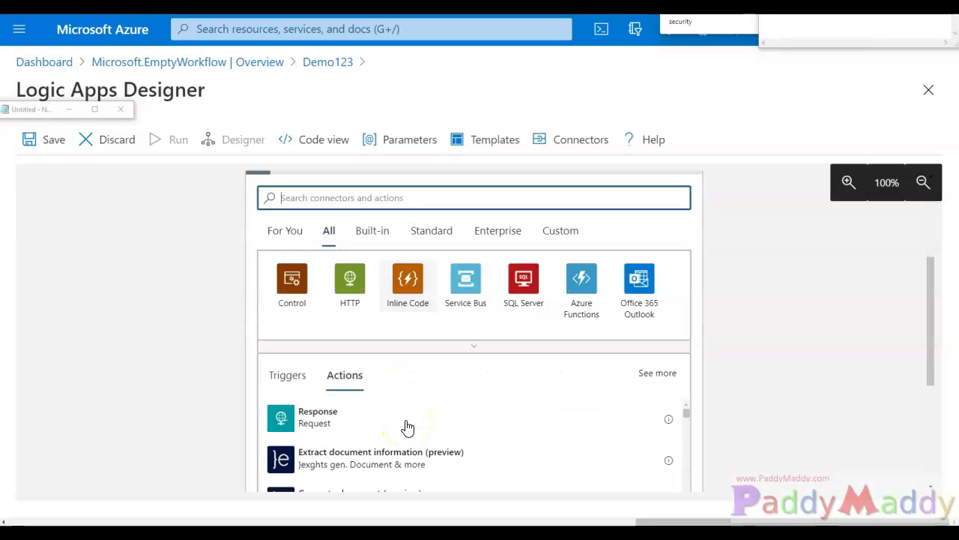
pyautogui.click(290, 378)
pyautogui.click(350, 384)
pyautogui.scroll(-2, 426, 427)
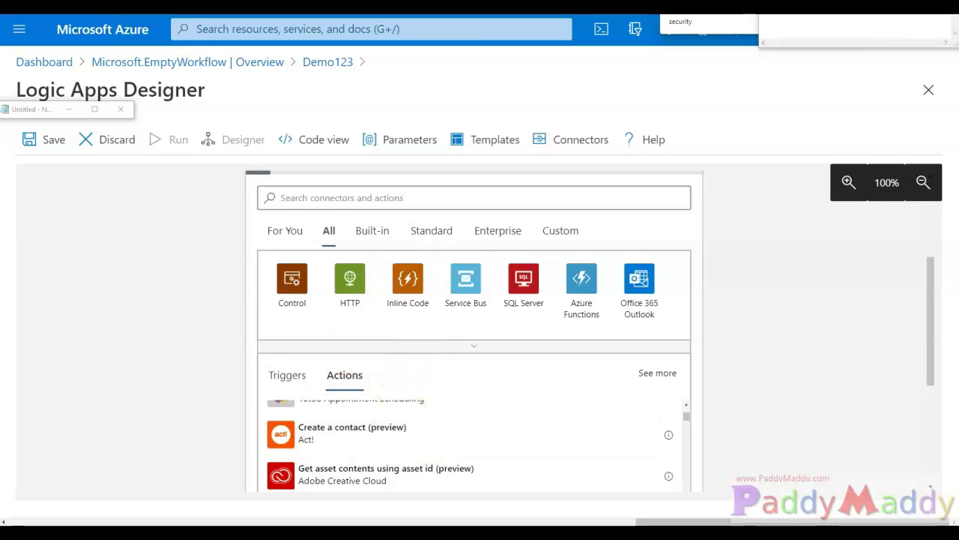
# Step: Save the logic app and run it to test the e-mail notification
pyautogui.click(37, 147)
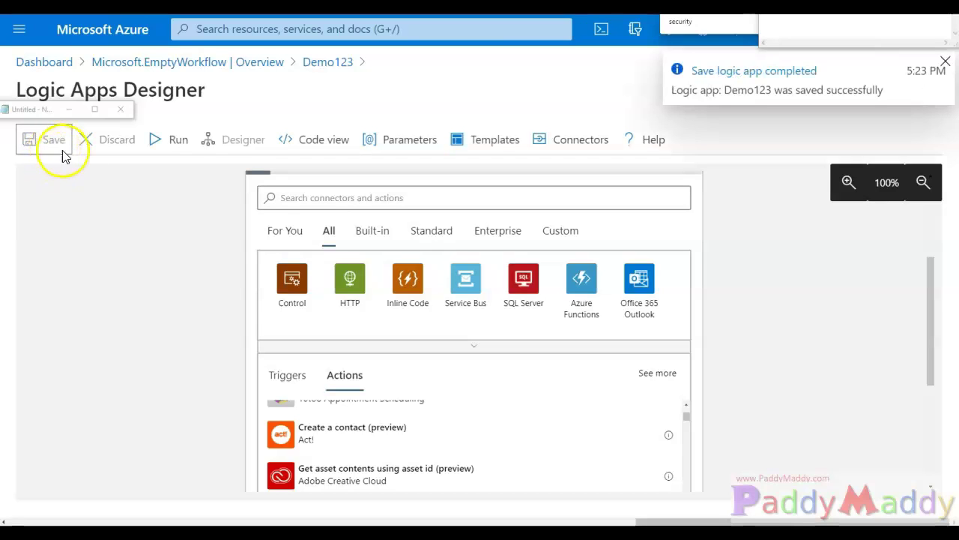
pyautogui.click(174, 141)
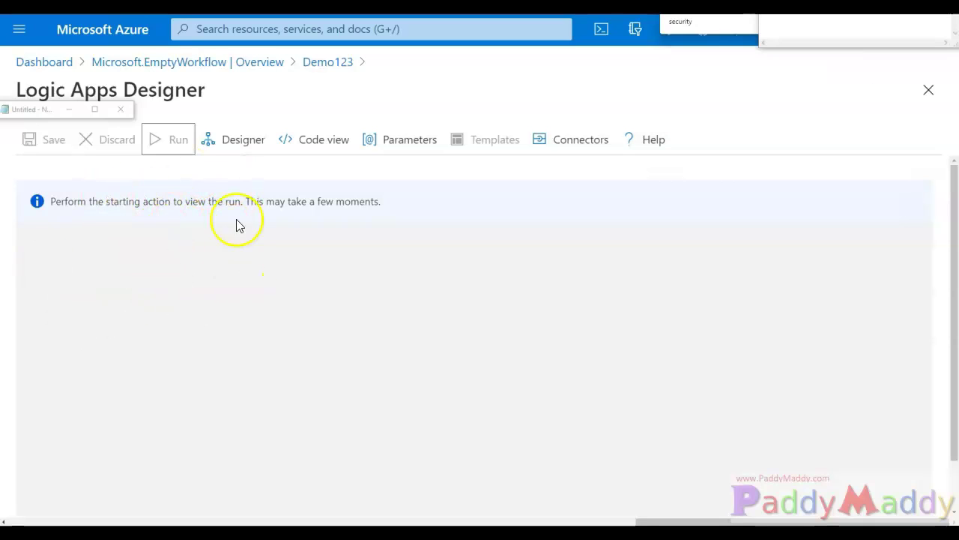
pyautogui.moveTo(98, 203); pyautogui.dragTo(371, 207)
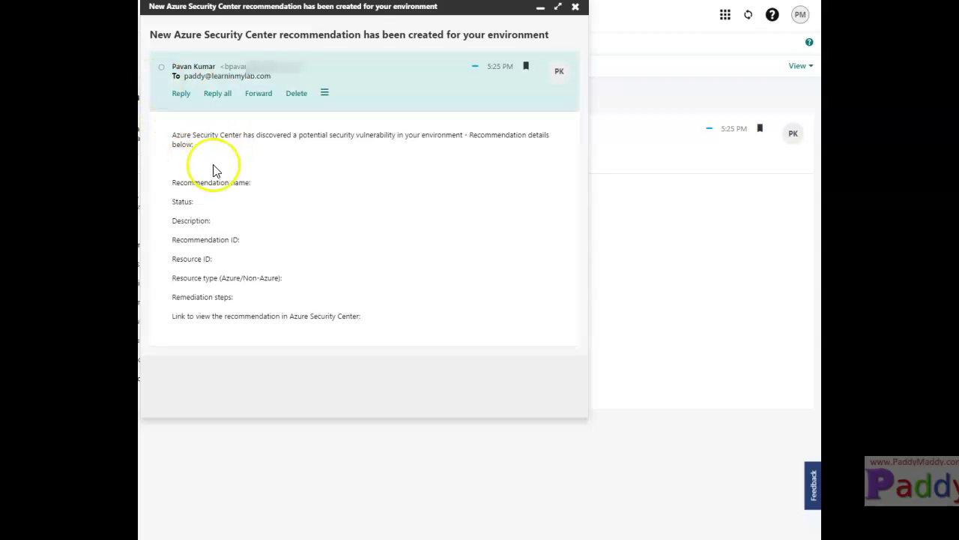
# Step: Examine the received notification e-mail in the recipient's mailbox, from the recommendation name down to the Azure Security Center link
pyautogui.click(220, 227)
pyautogui.moveTo(373, 325); pyautogui.dragTo(191, 245)
pyautogui.click(194, 183)
pyautogui.moveTo(218, 192); pyautogui.dragTo(383, 317)
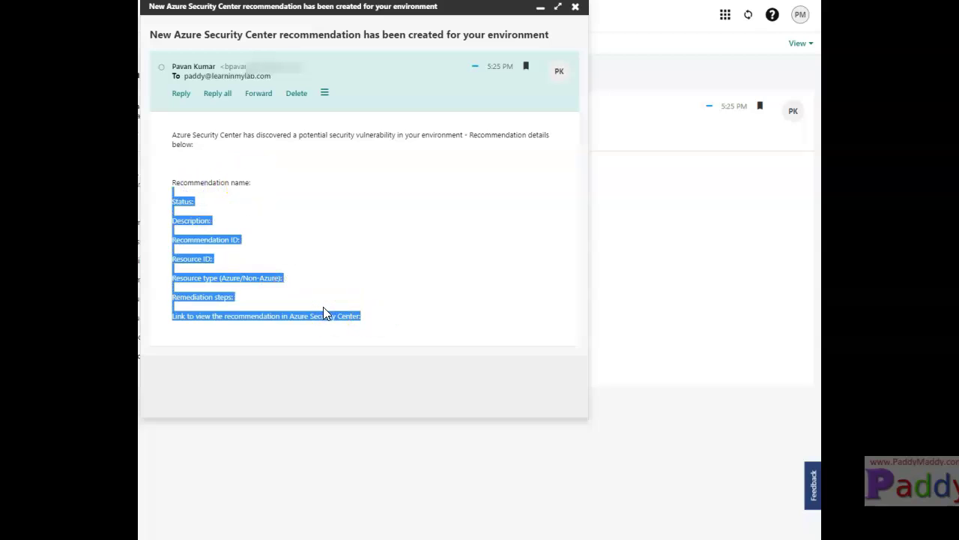